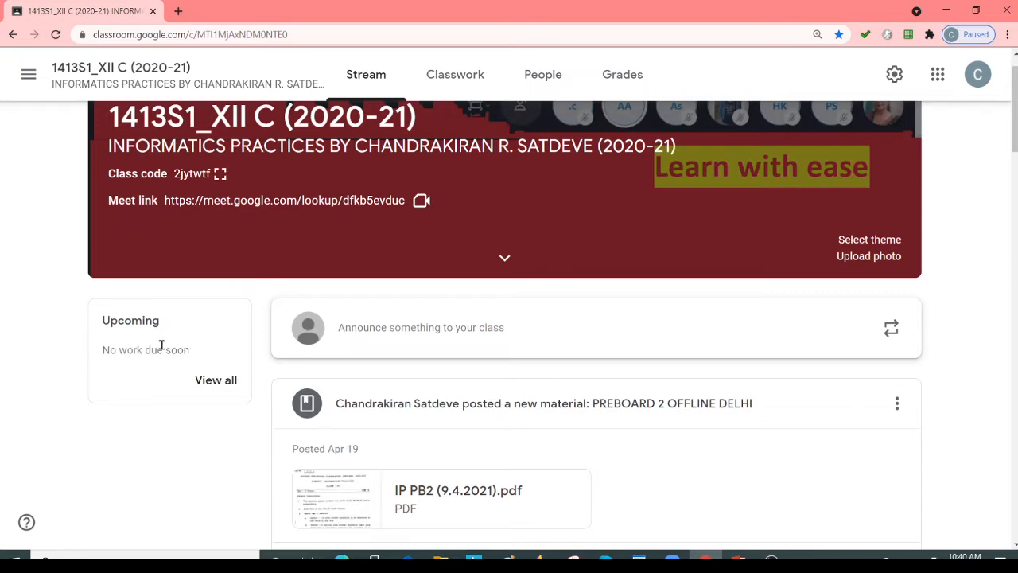
View all of the class's upcoming work and open the student work for PERIODIC TEST 1 - SET A.
click(215, 380)
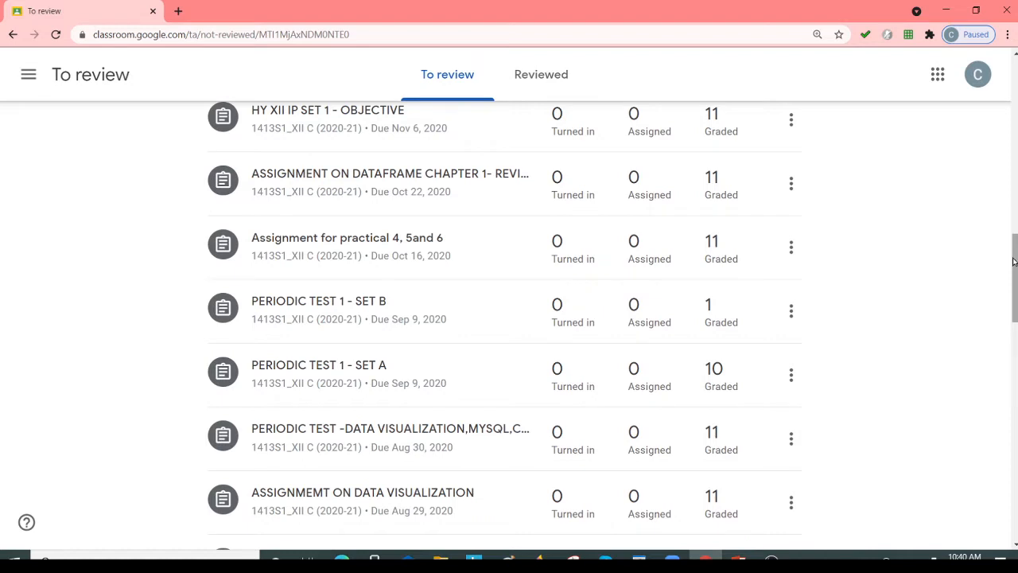
mouse_move(1014, 263)
mouse_down()
mouse_move(1011, 242)
mouse_move(1014, 265)
mouse_up()
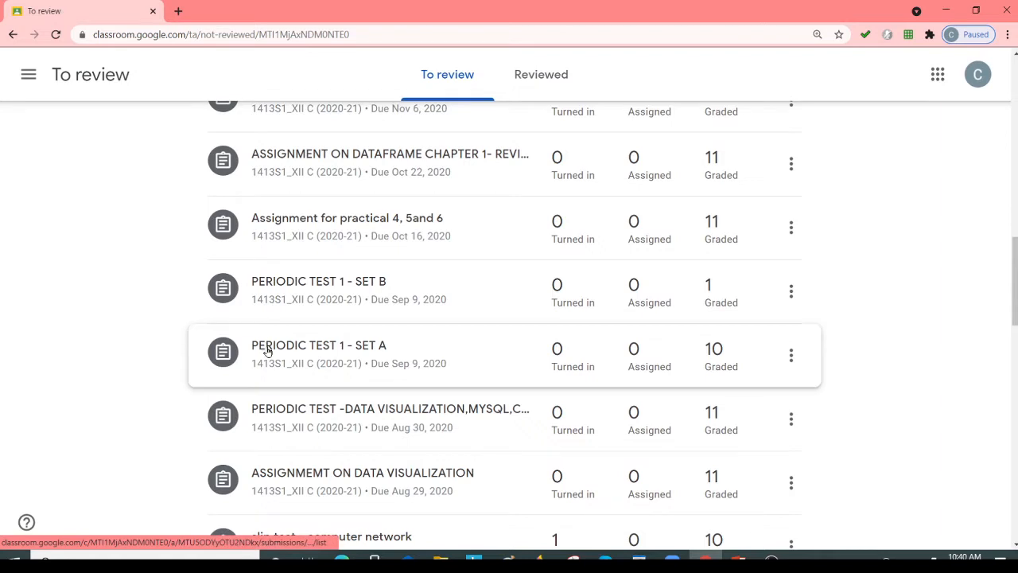
click(331, 354)
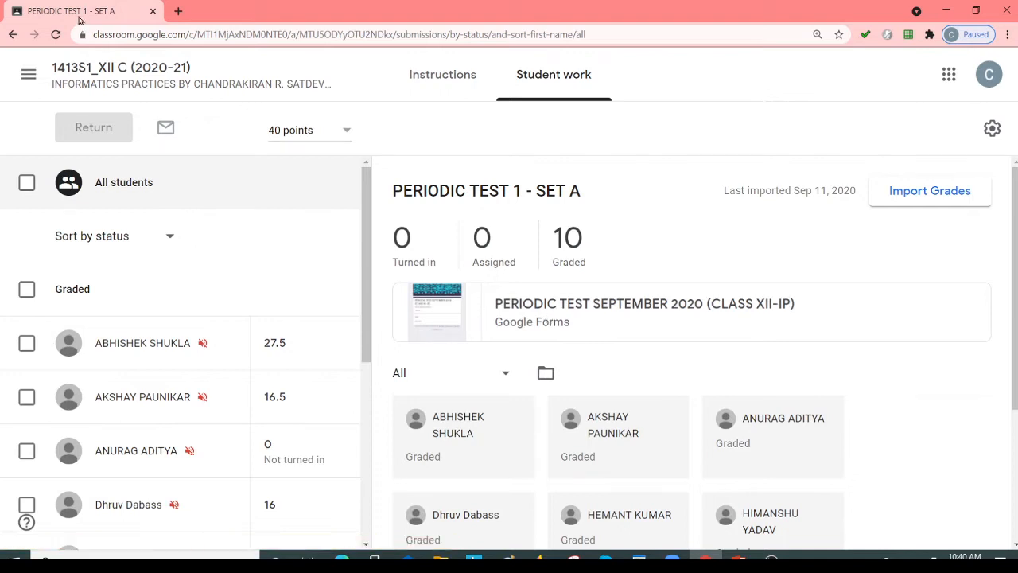
Return to the 1413S1_XII C (2020-21) class and open its Drive folder from the classwork page.
click(93, 79)
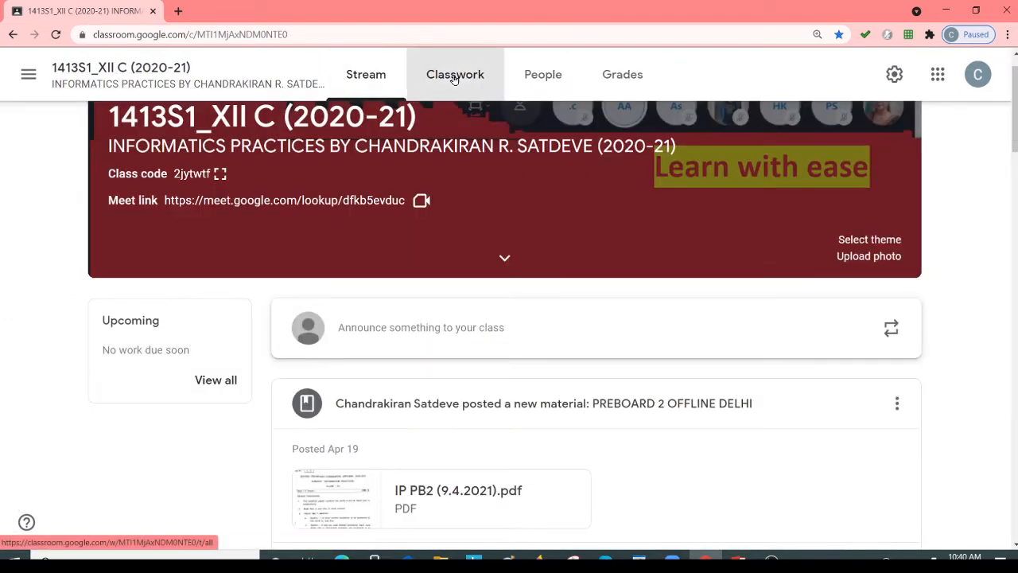
click(454, 79)
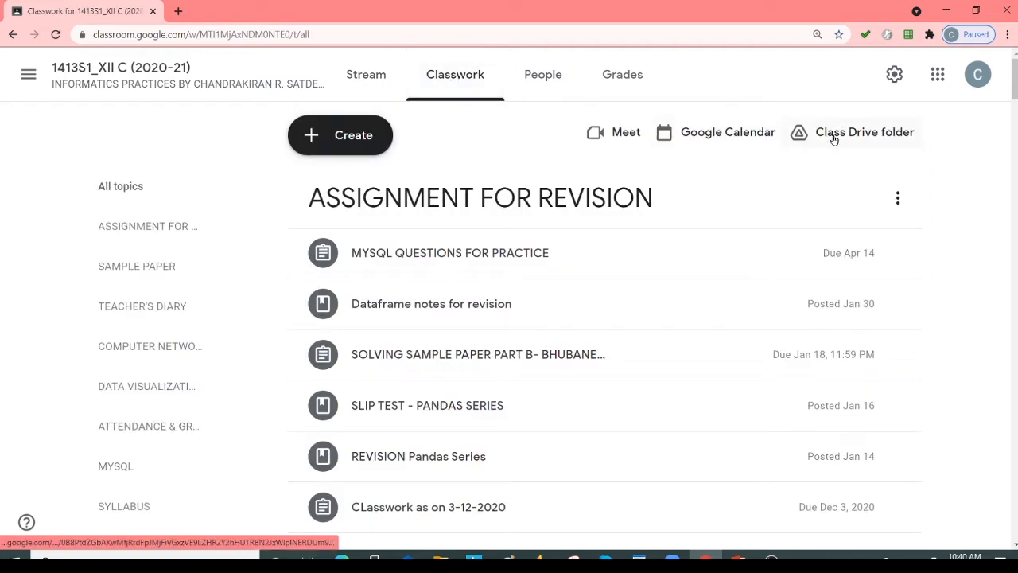
click(864, 137)
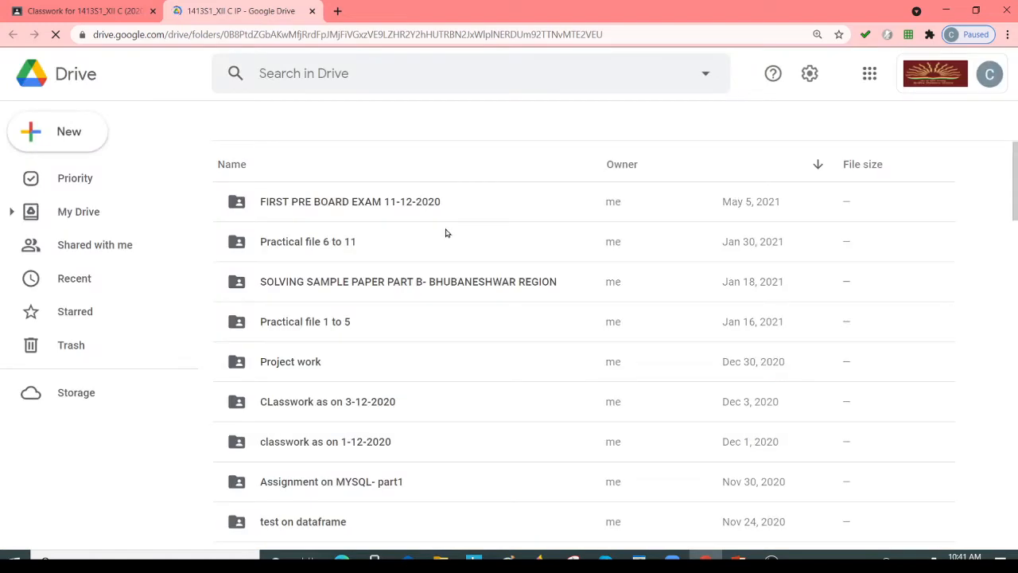
Search Drive for "periodic test".
click(265, 72)
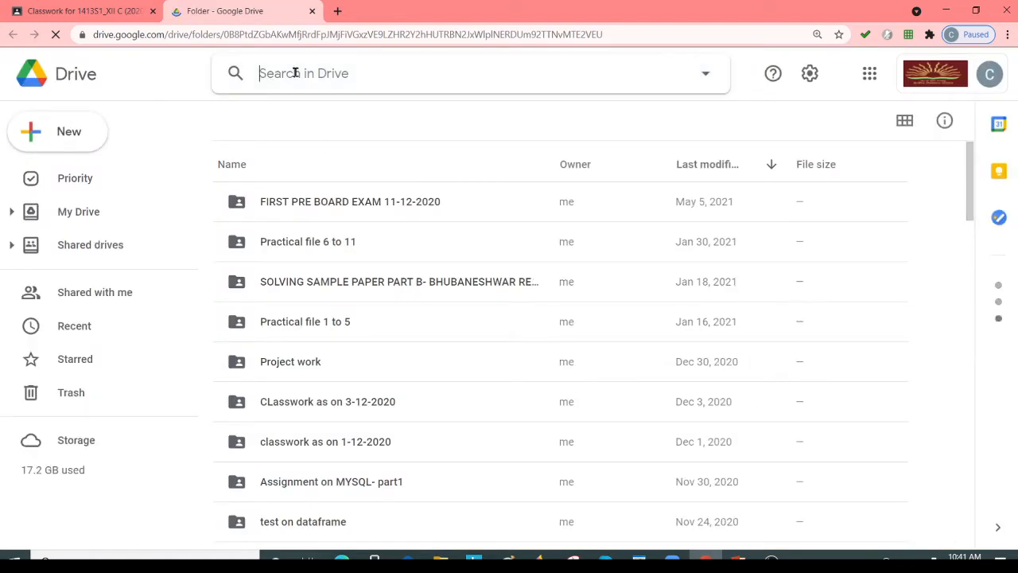
text(periodic test)
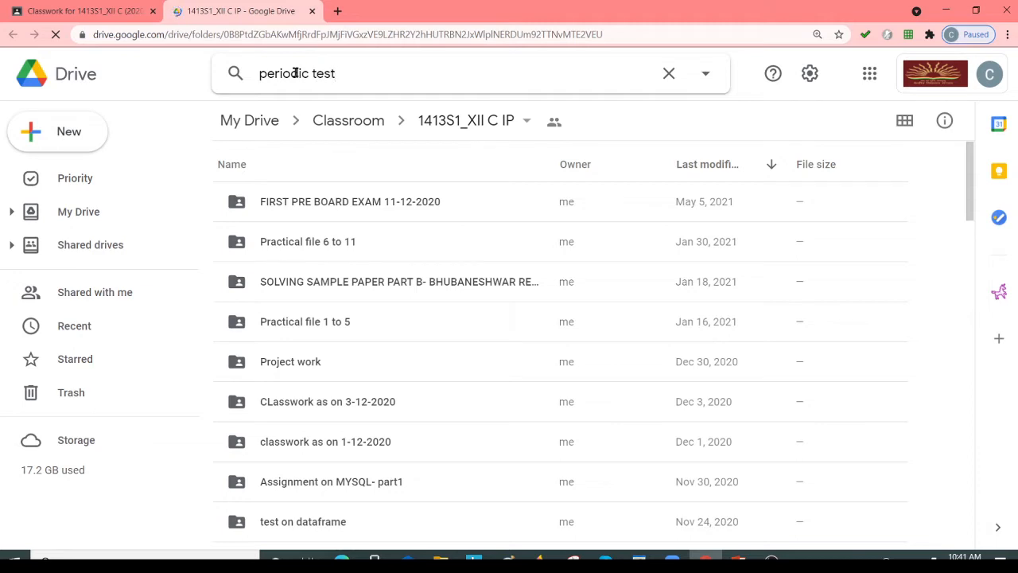
key(Return)
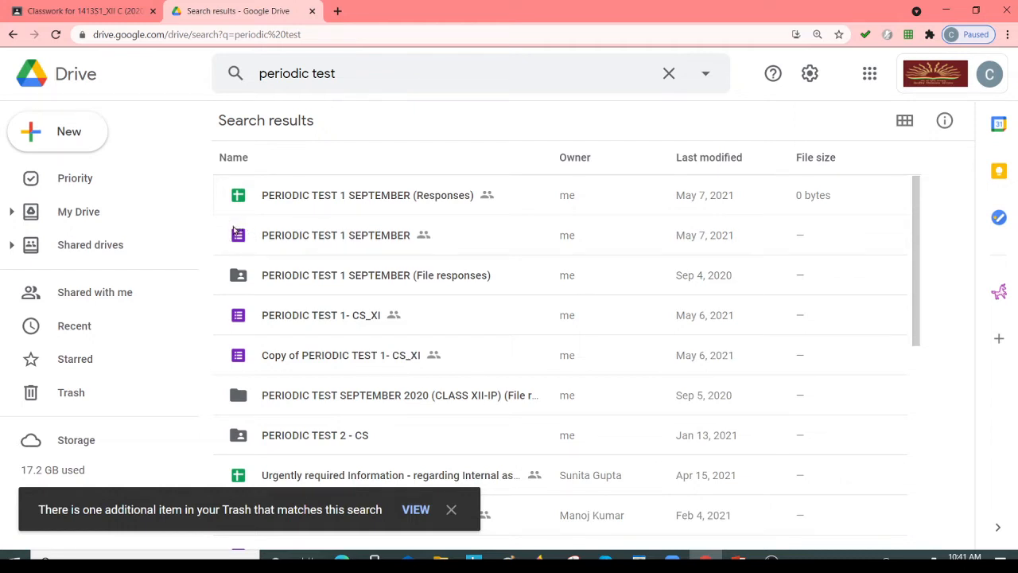
Open the PERIODIC TEST 1 SEPTEMBER form and view its responses in Google Sheets.
double_click(309, 236)
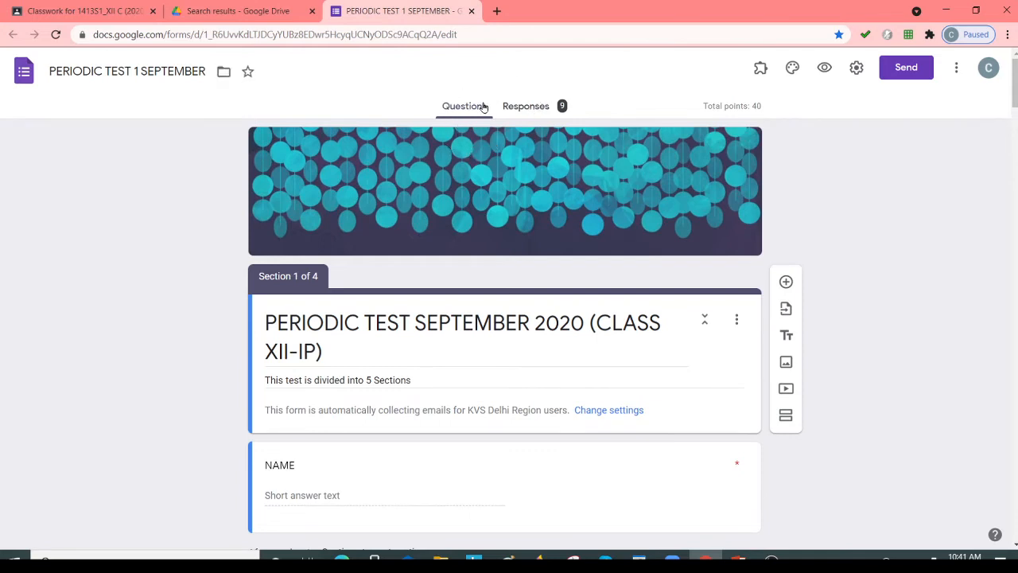
click(531, 109)
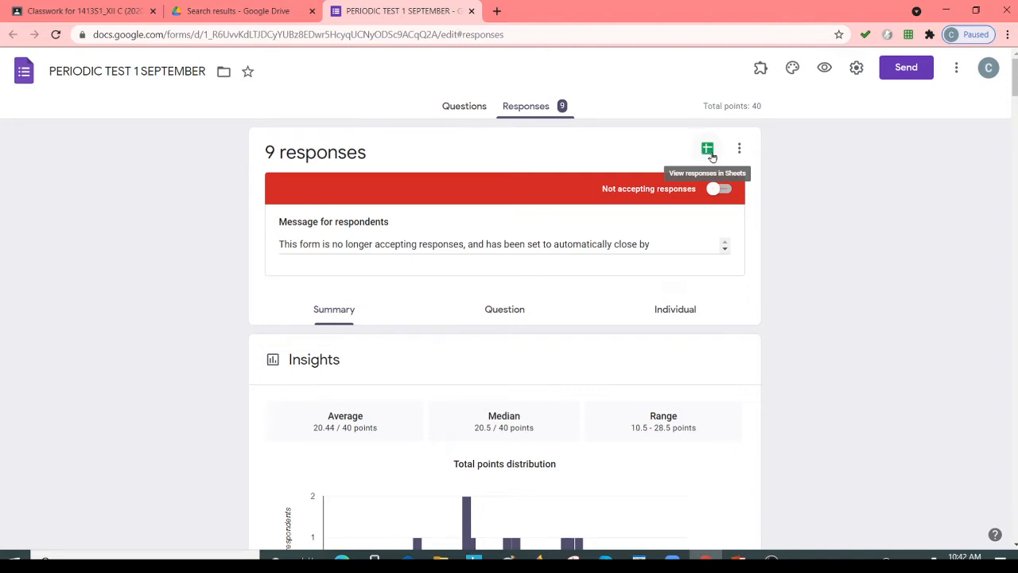
click(708, 150)
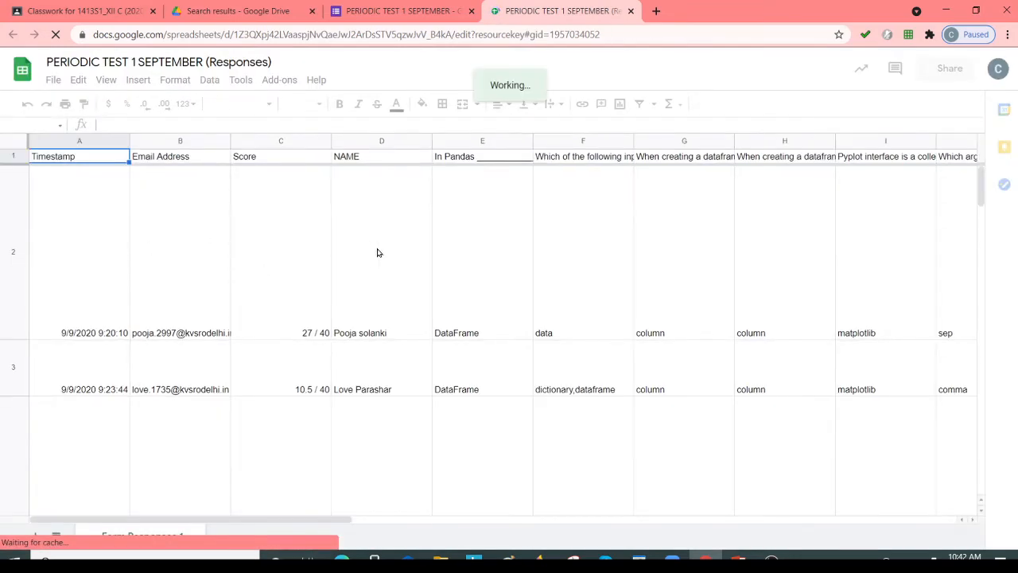
Examine the question headings and student answers across the response sheet, including a preview of an uploaded answer file.
click(507, 321)
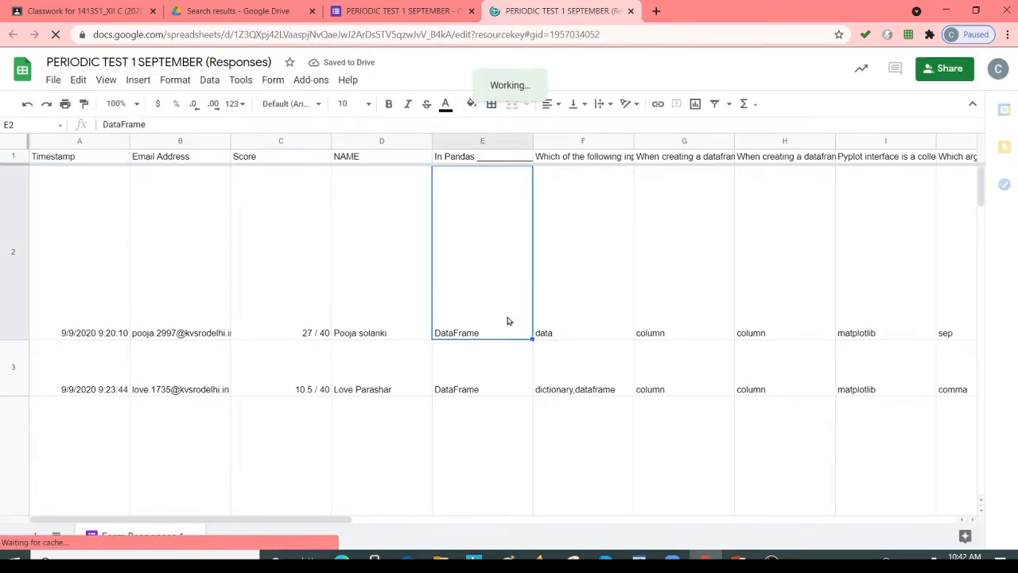
click(504, 162)
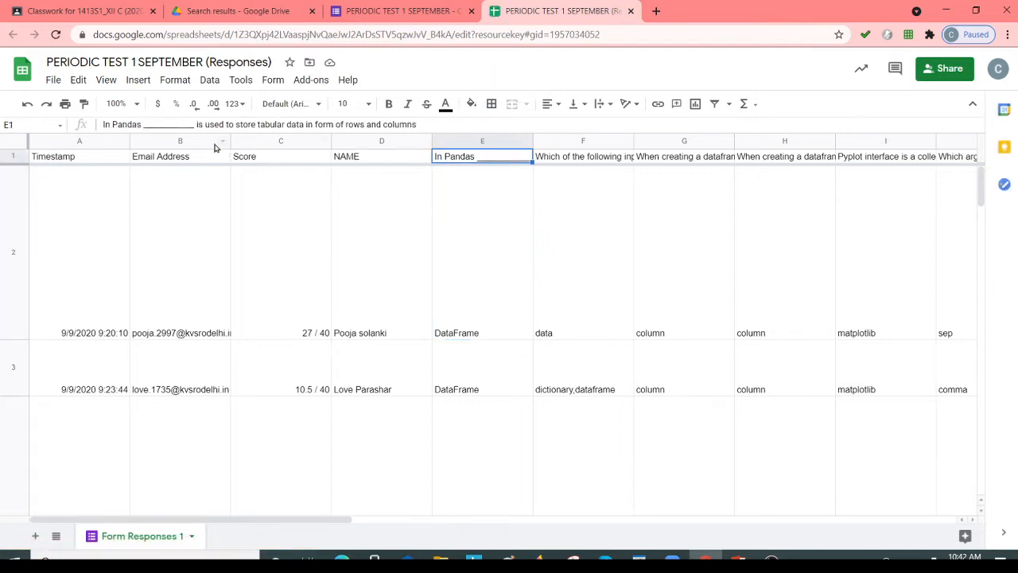
click(475, 328)
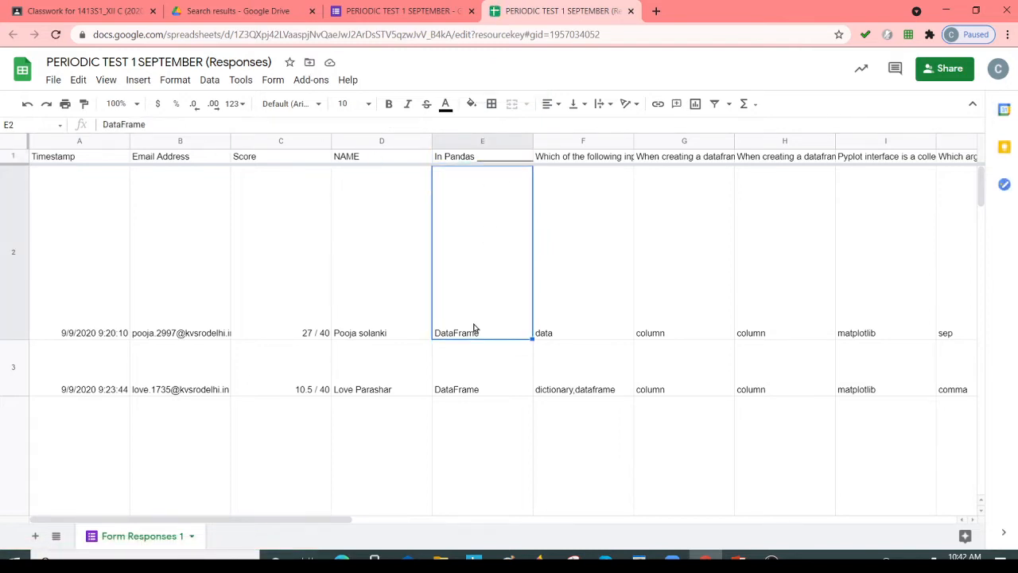
click(589, 159)
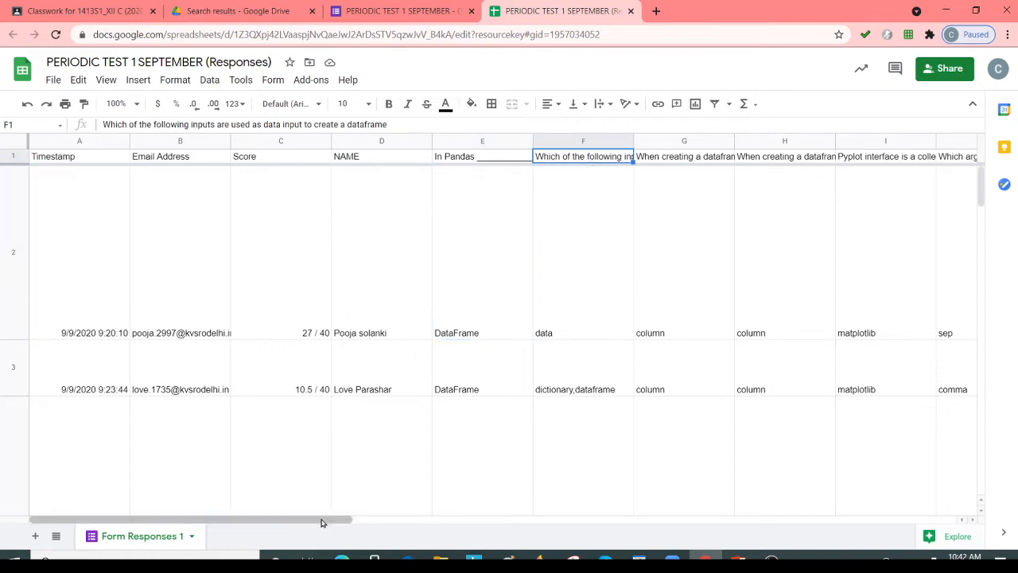
drag(322, 521, 863, 527)
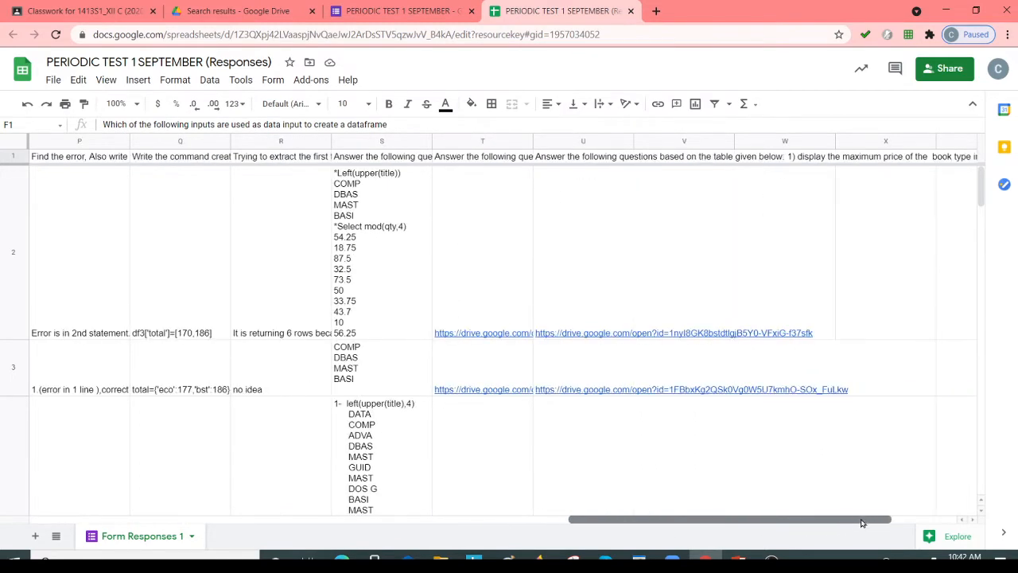
click(477, 157)
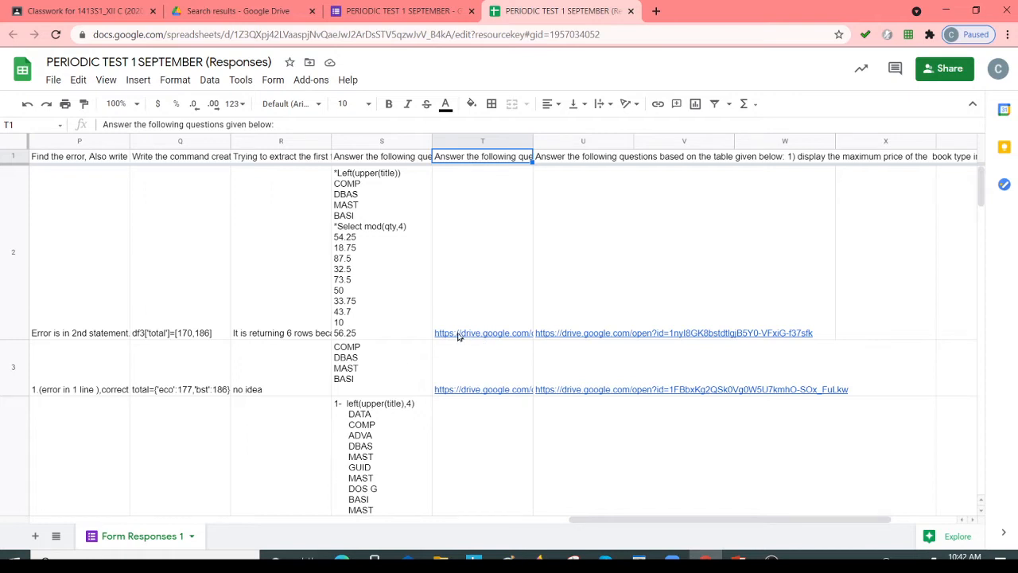
mouse_move(499, 337)
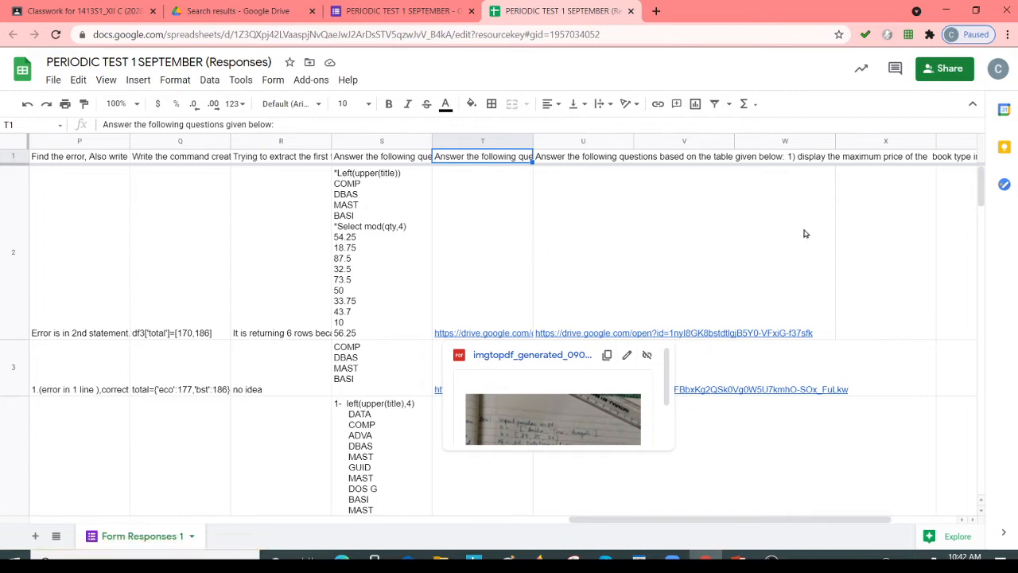
drag(592, 522, 24, 511)
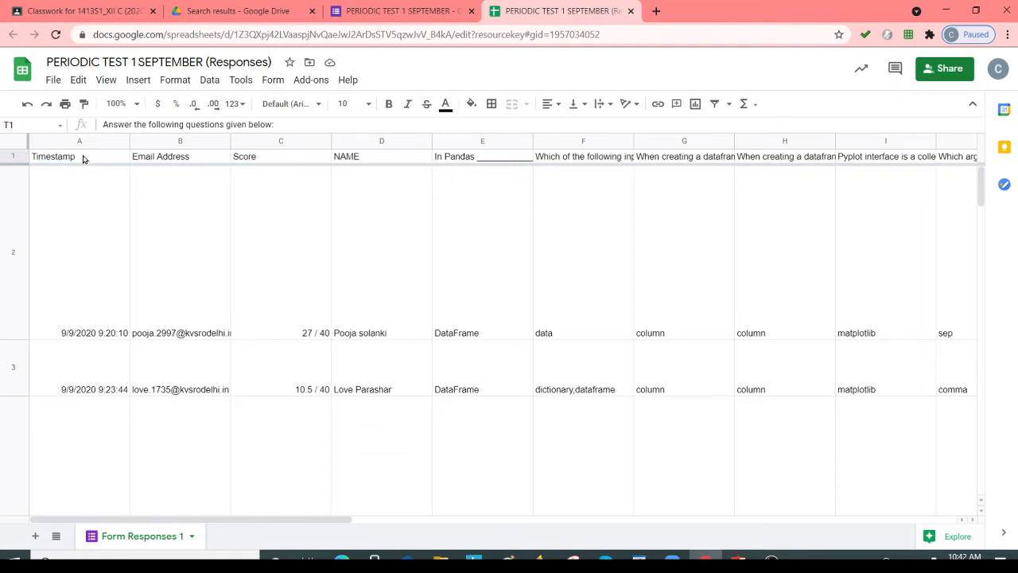
Download the response spreadsheet as a Microsoft Excel (.xlsx) file.
click(53, 81)
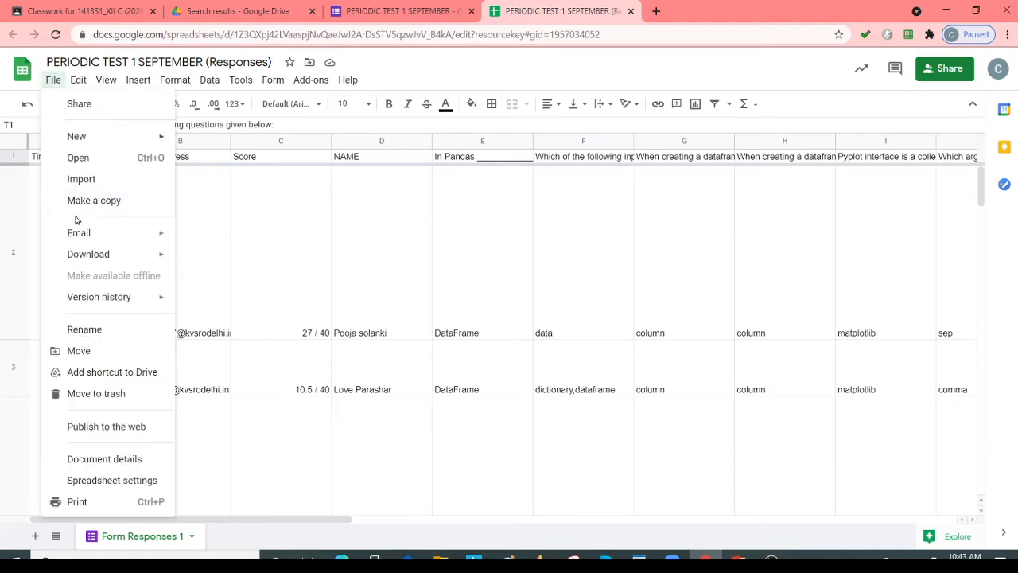
mouse_move(82, 256)
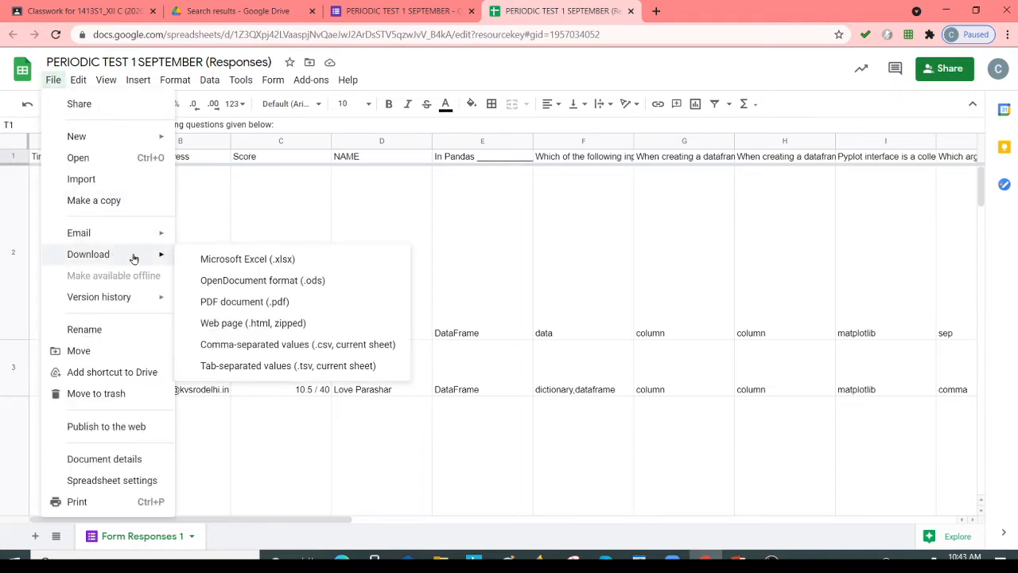
click(226, 263)
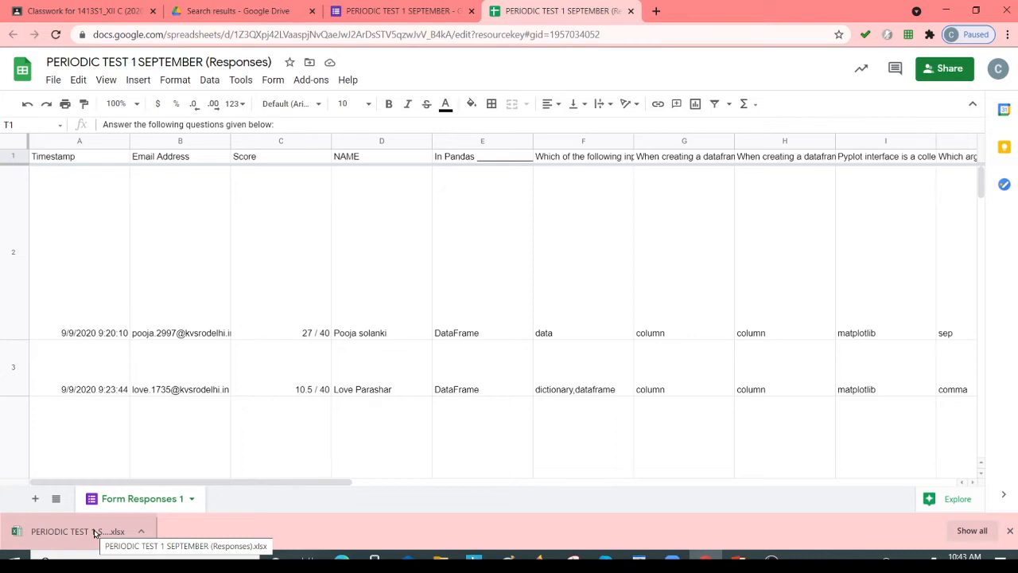
Open the downloaded response workbook in Excel, dismiss the activation wizard, and enable editing.
click(95, 533)
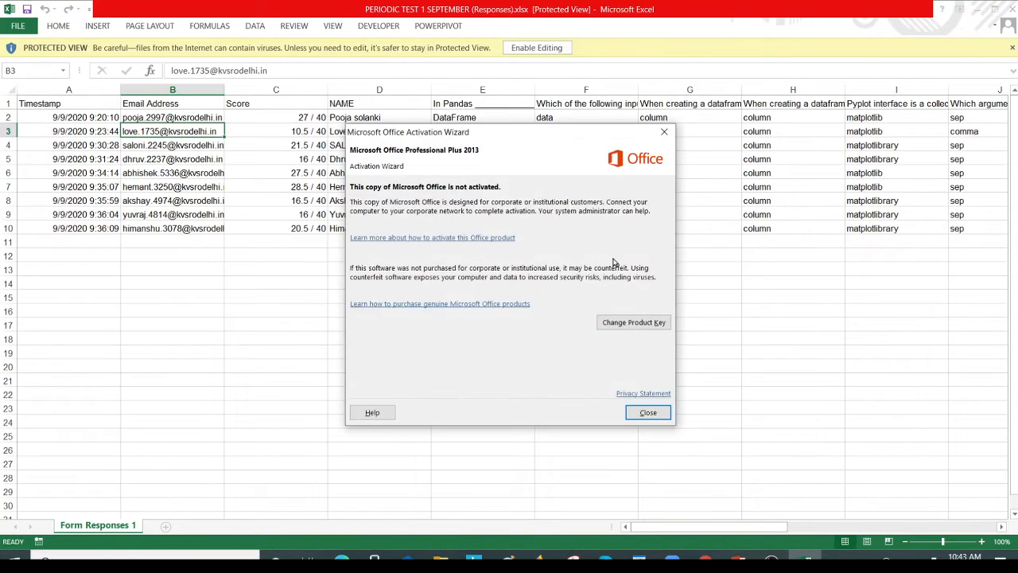
click(648, 412)
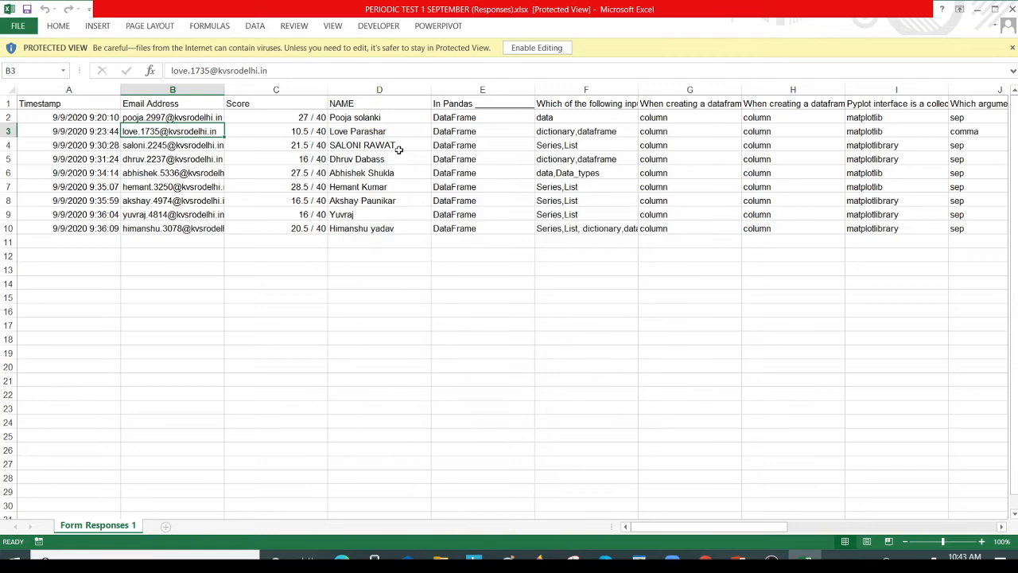
click(517, 50)
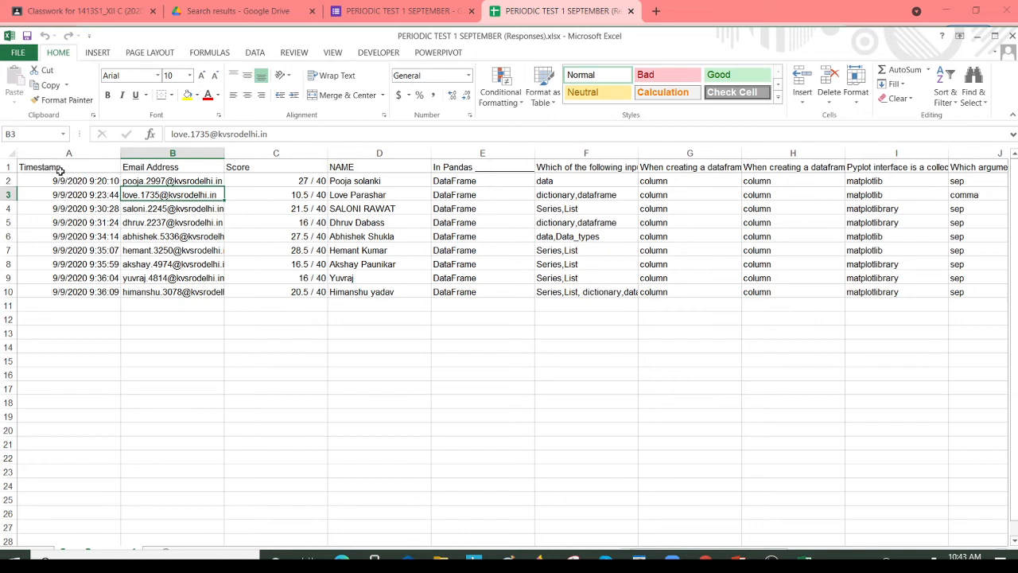
Insert a blank column before the Timestamp column.
click(46, 154)
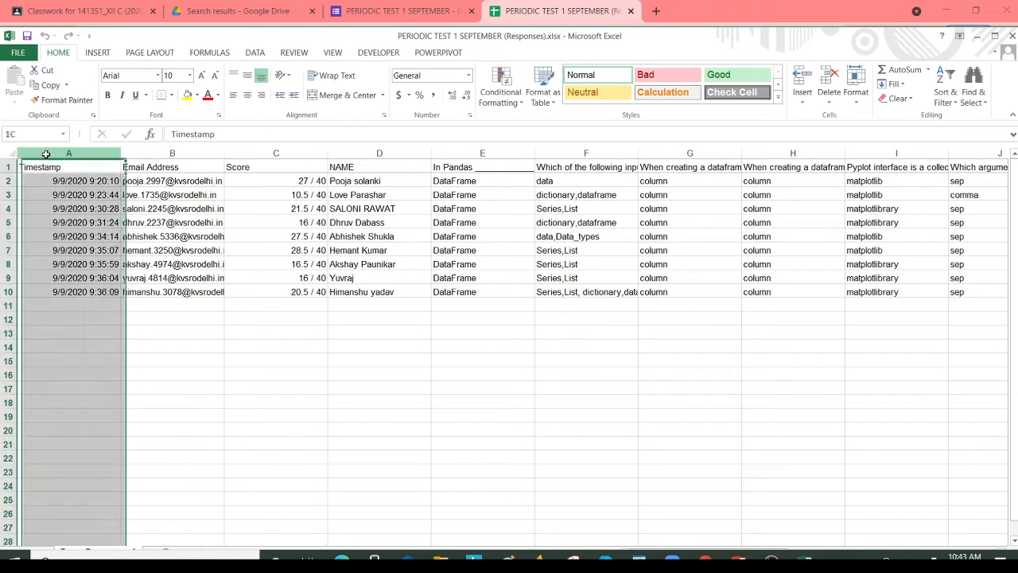
right_click(46, 155)
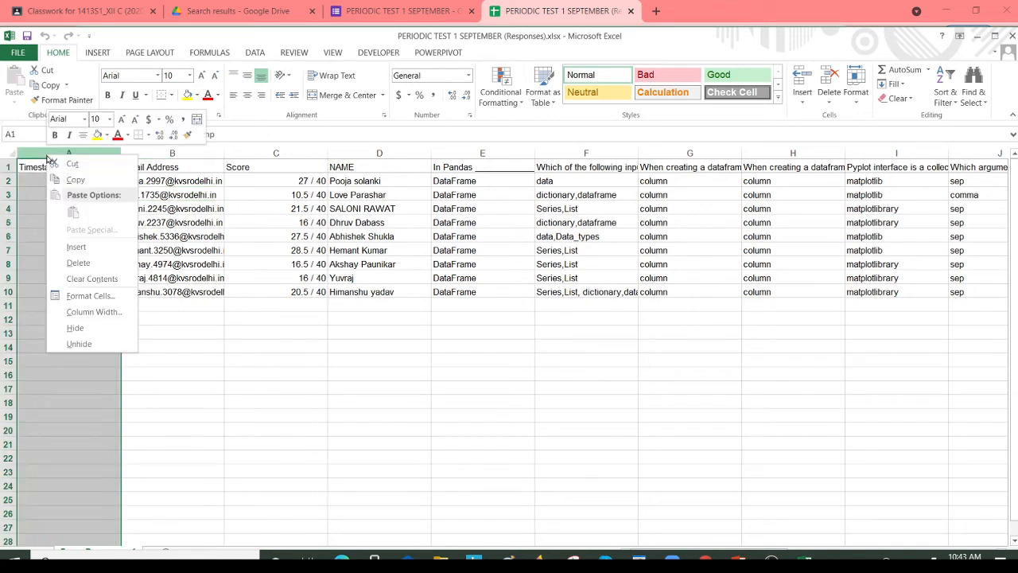
click(77, 249)
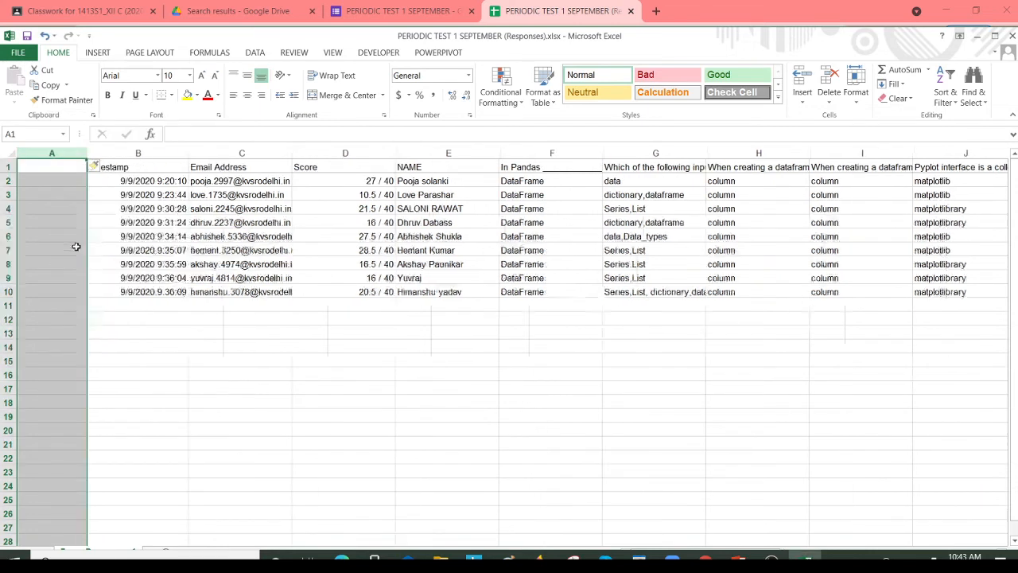
Enter the heading "CBASE ROLL NOS" in cell A1 and fit column A's width to it.
click(64, 168)
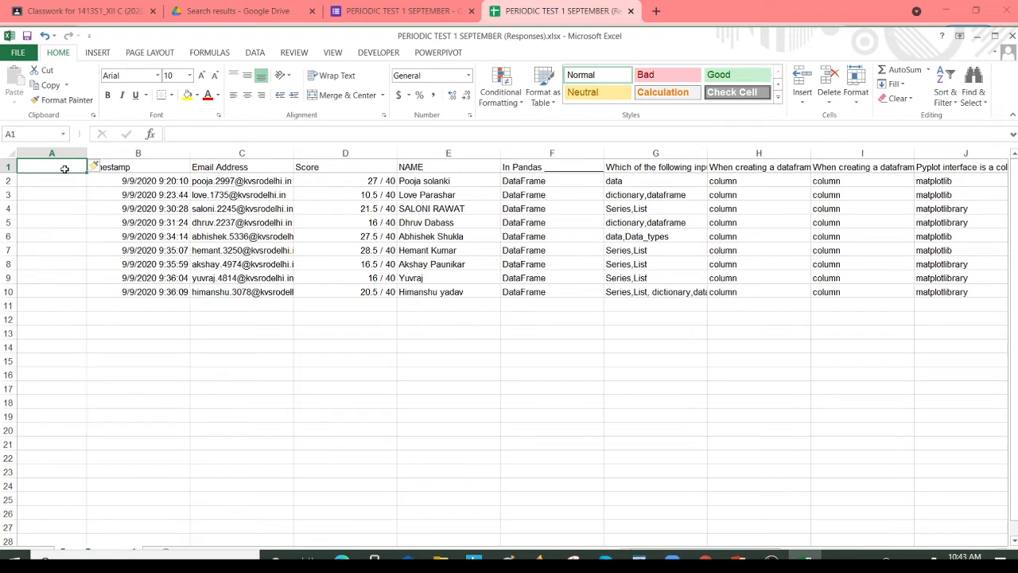
text(CBASE ROLL NO)
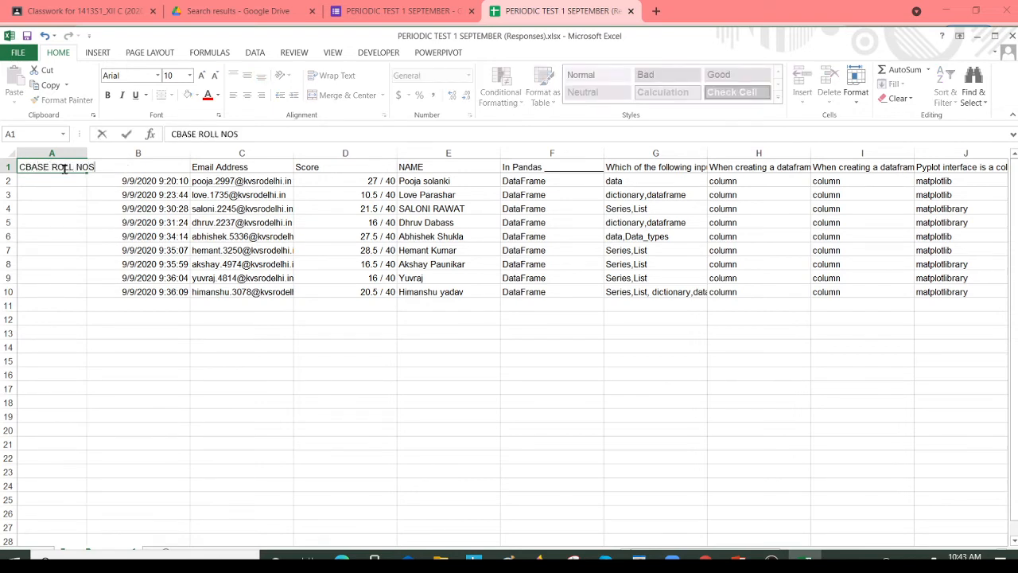
text(S)
click(82, 231)
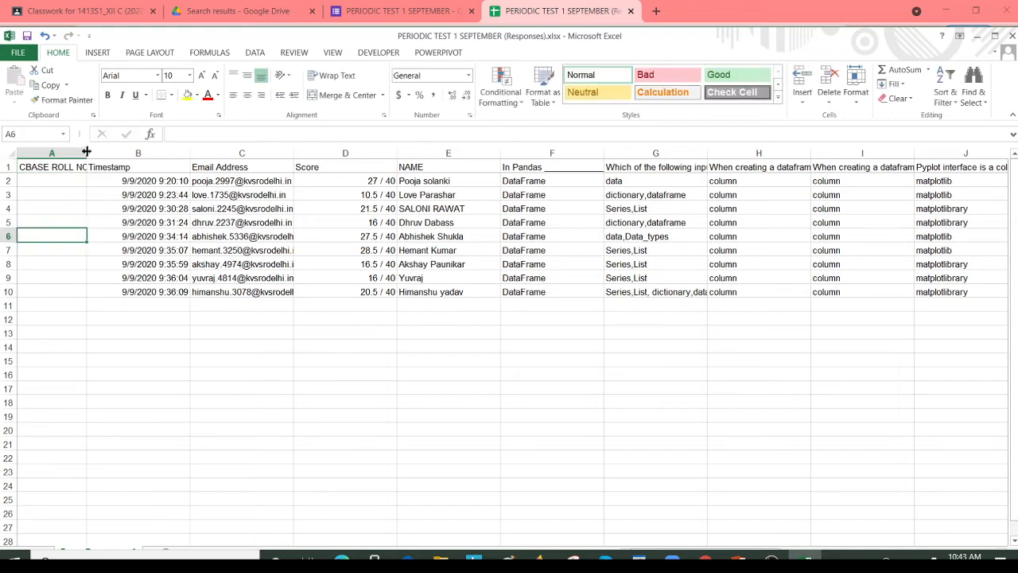
double_click(87, 151)
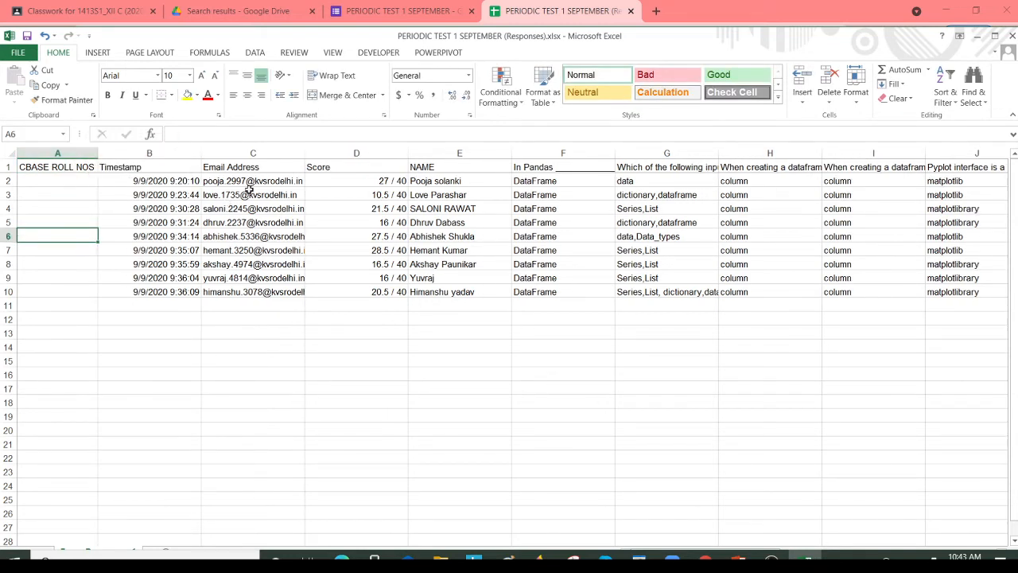
Correct the heading in cell A1 to read "CBSE ROLL NOS".
click(90, 180)
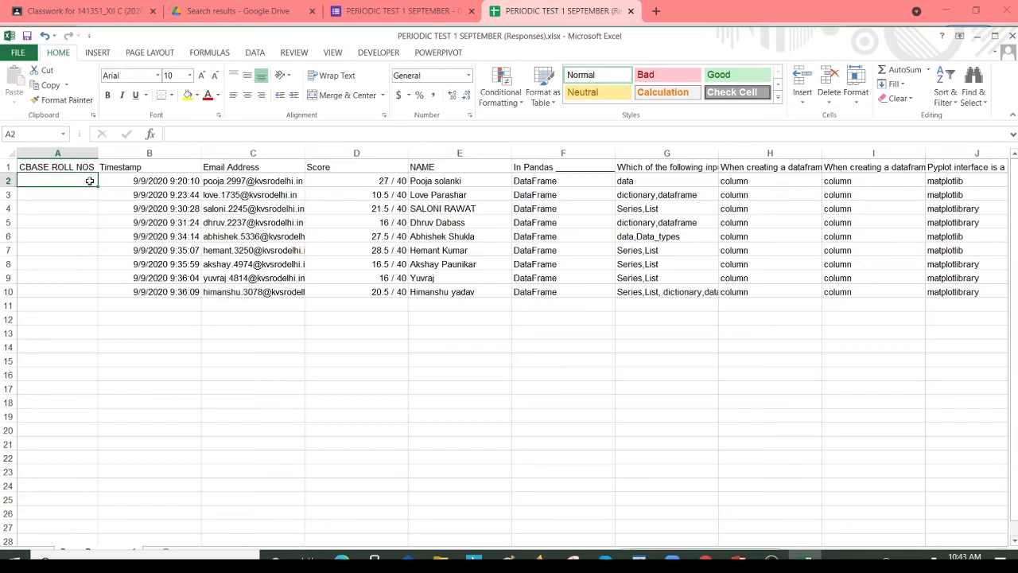
double_click(41, 168)
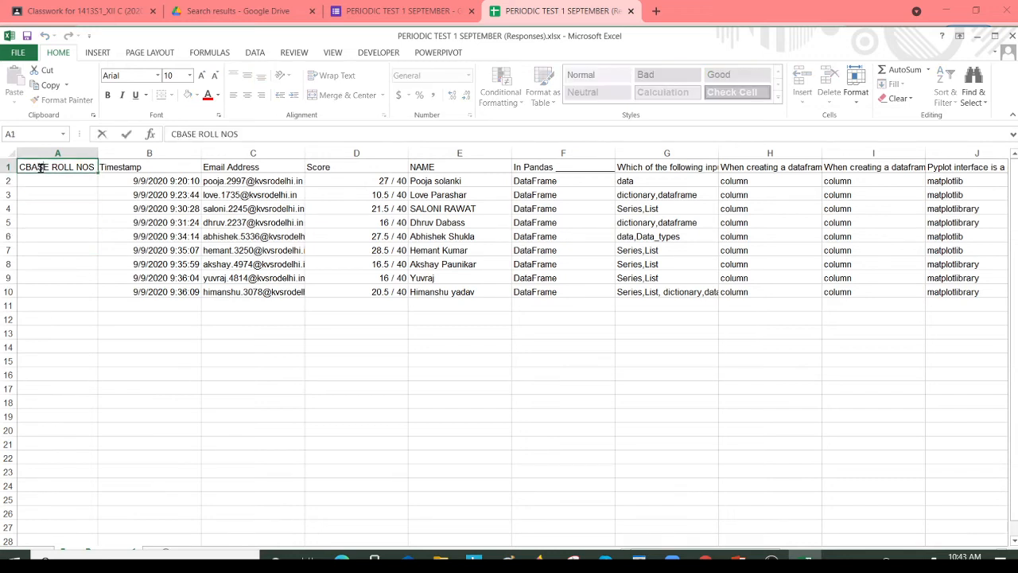
key(BackSpace)
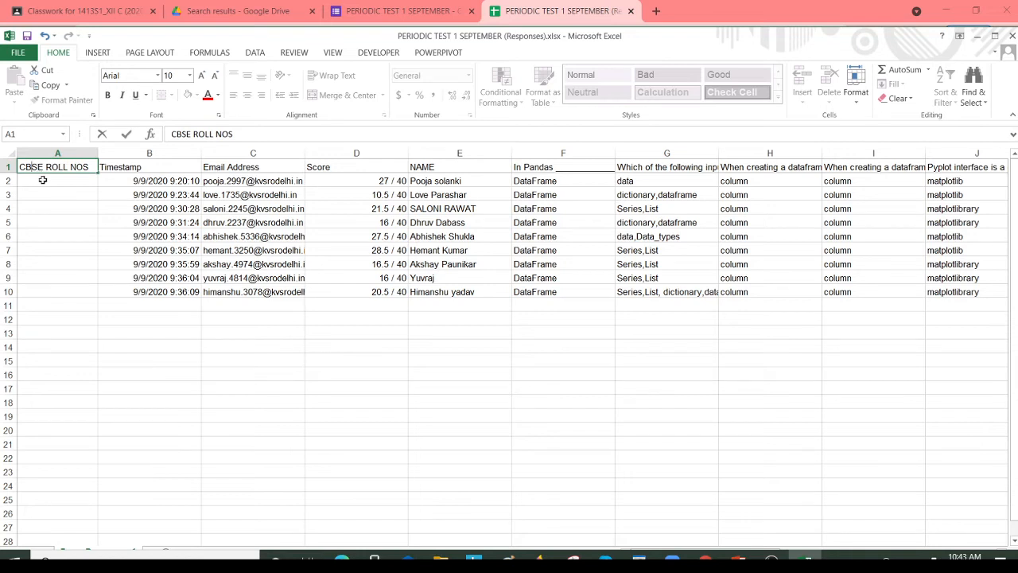
click(43, 180)
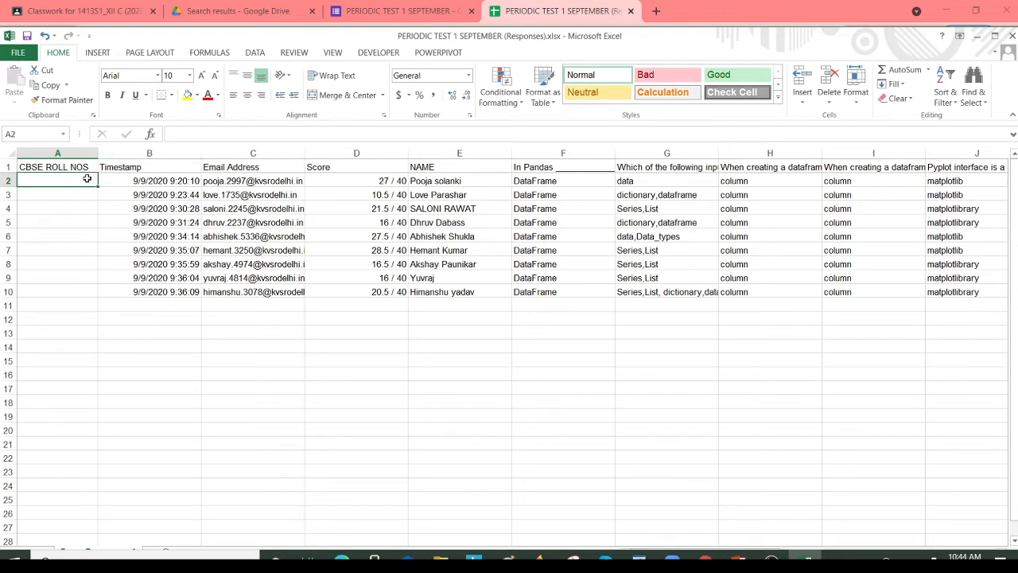
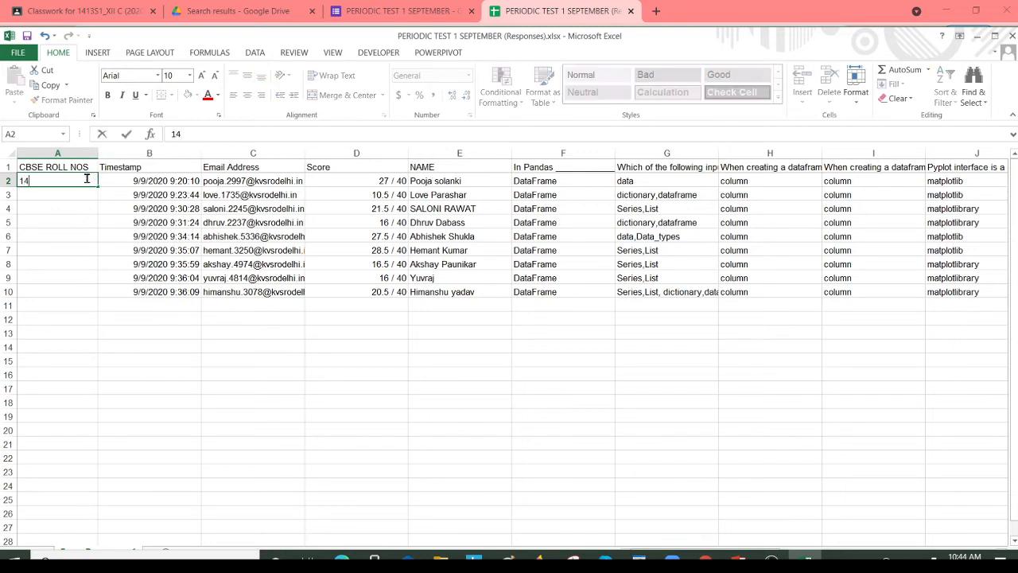
Enter the first student's CBSE roll number in cell A2, select that student's row, and save the workbook.
key(Return)
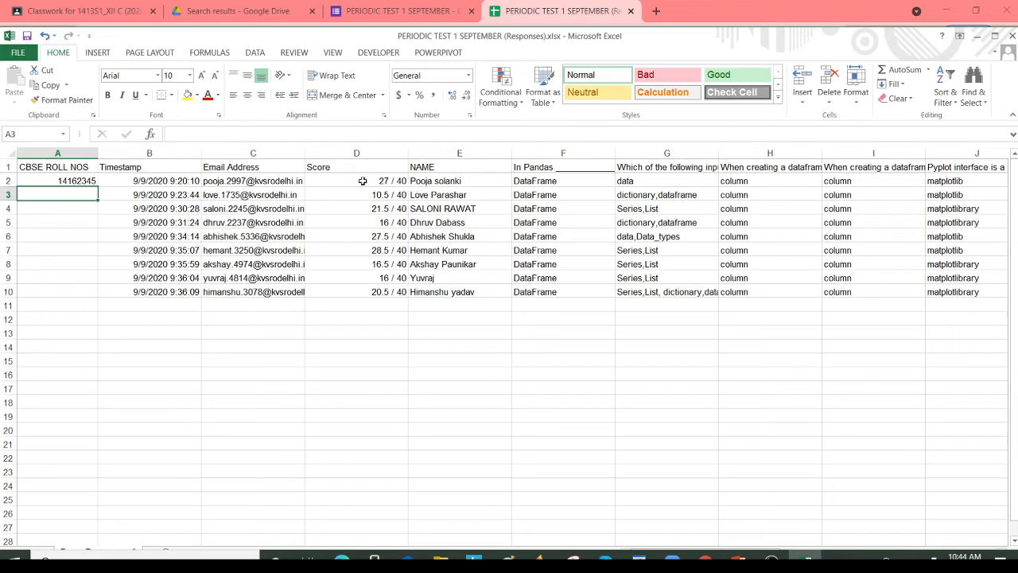
click(6, 180)
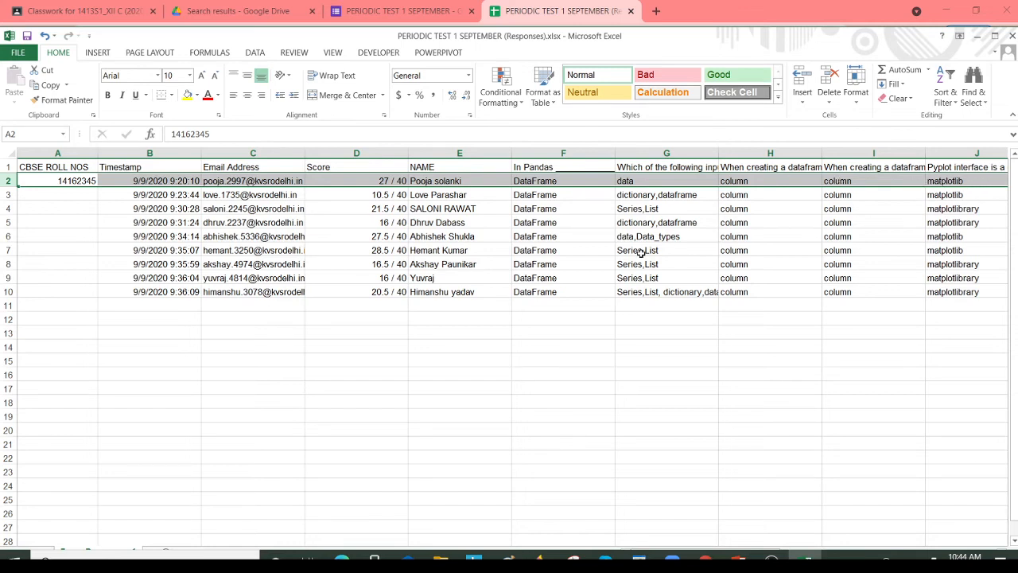
click(27, 36)
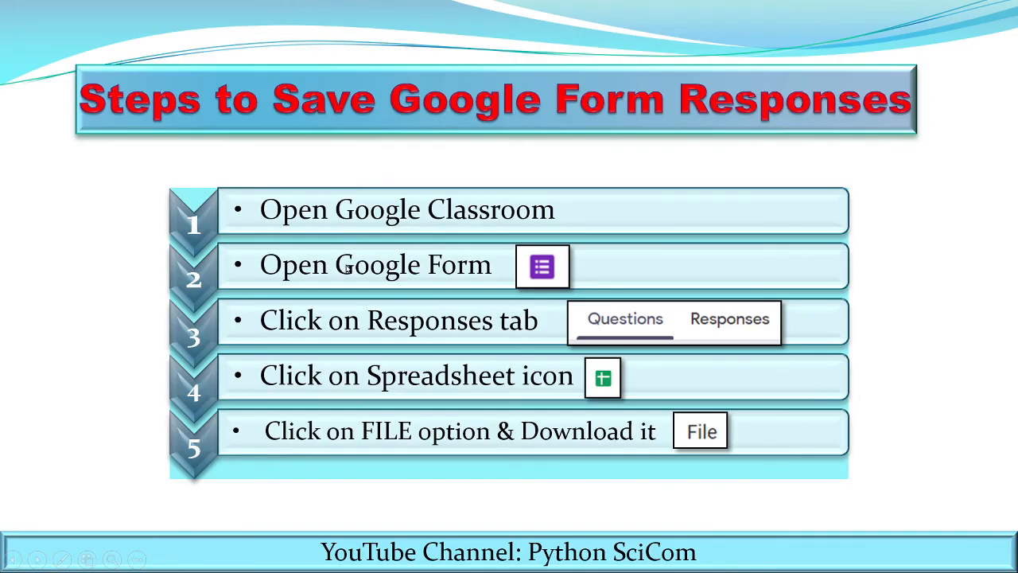
key(ctrl+i)
drag(582, 260, 627, 247)
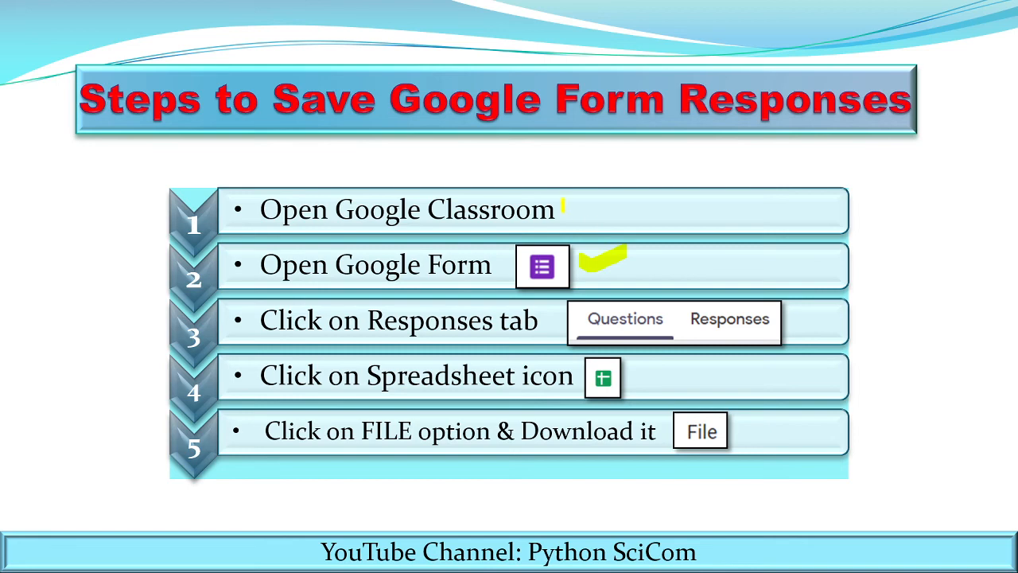
mouse_move(562, 204)
mouse_down()
mouse_move(570, 214)
mouse_move(628, 192)
mouse_up()
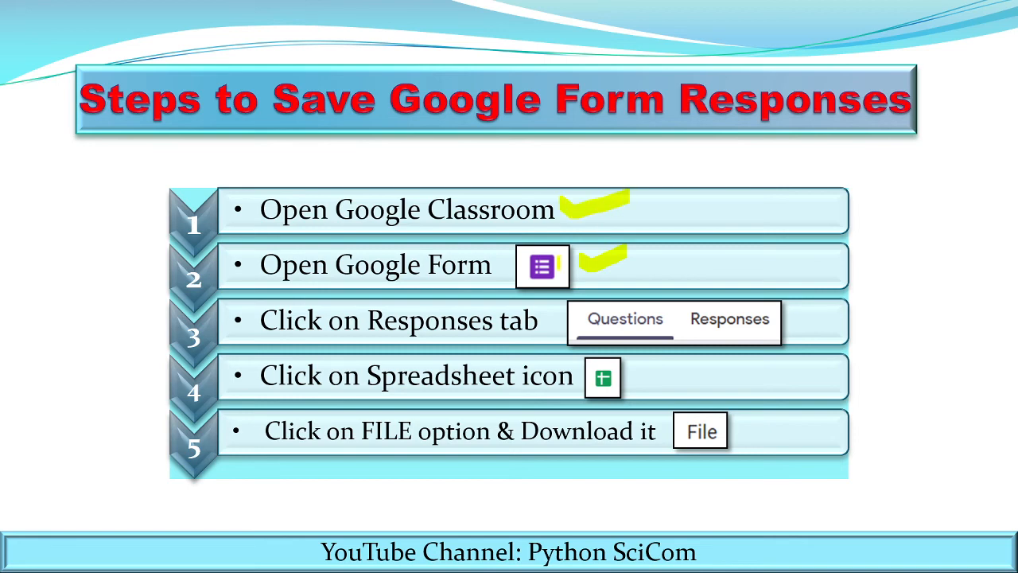
mouse_move(581, 251)
mouse_down()
mouse_move(595, 269)
mouse_move(637, 245)
mouse_up()
mouse_move(722, 305)
mouse_down()
mouse_move(737, 317)
mouse_move(772, 294)
mouse_up()
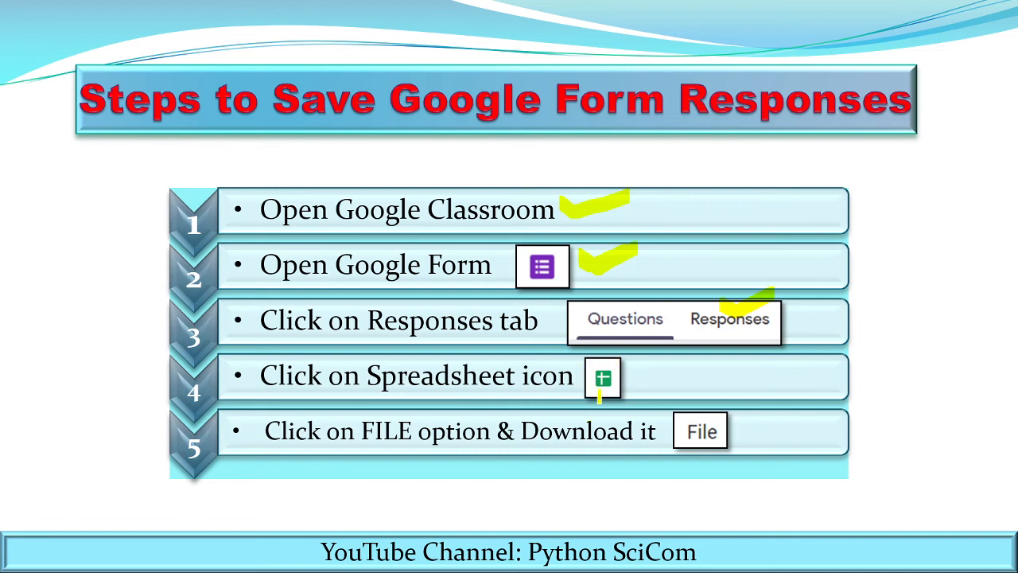
mouse_move(624, 358)
mouse_down()
mouse_move(597, 350)
mouse_move(586, 400)
mouse_move(621, 403)
mouse_move(634, 374)
mouse_move(619, 352)
mouse_up()
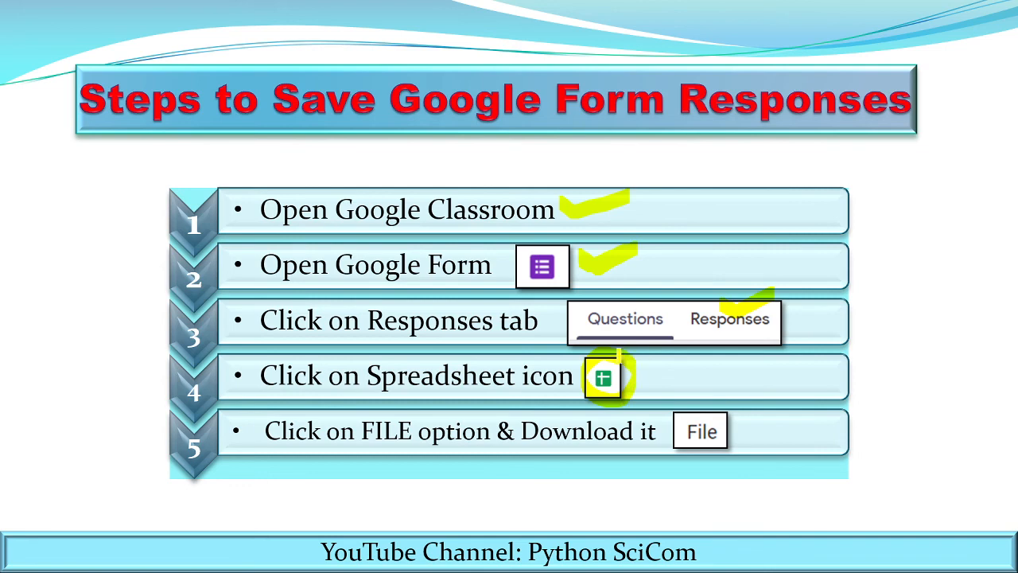